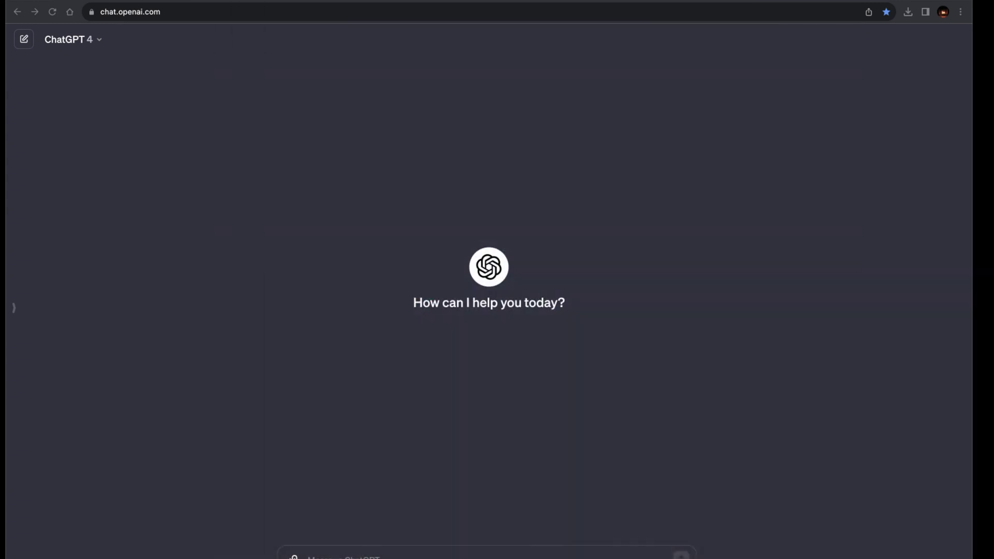
Step: Attach Spooky-Action-Print-2023-12-08.pdf from Documents in ChatGPT and send the chapter-listing request
click(521, 2)
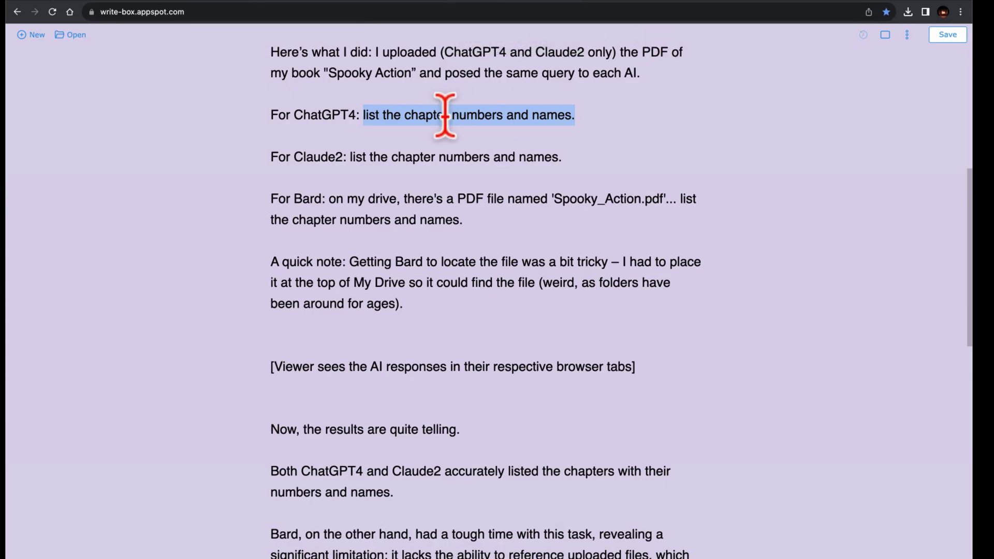
click(133, 2)
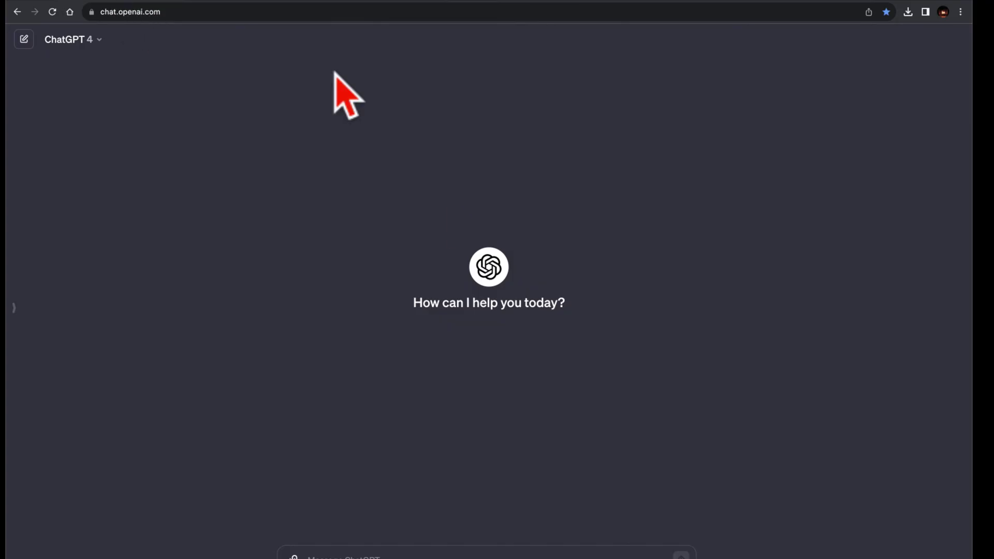
click(293, 557)
click(201, 94)
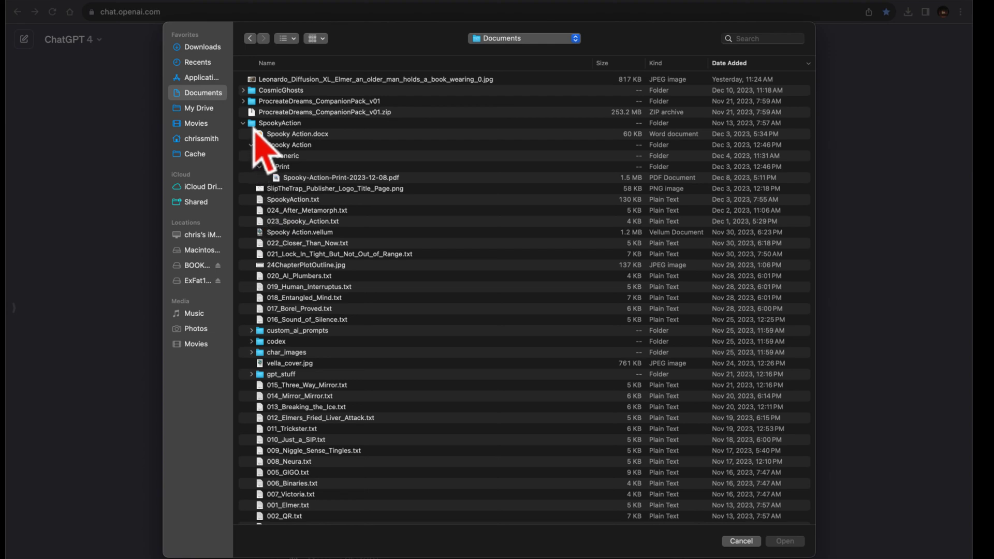
double_click(316, 178)
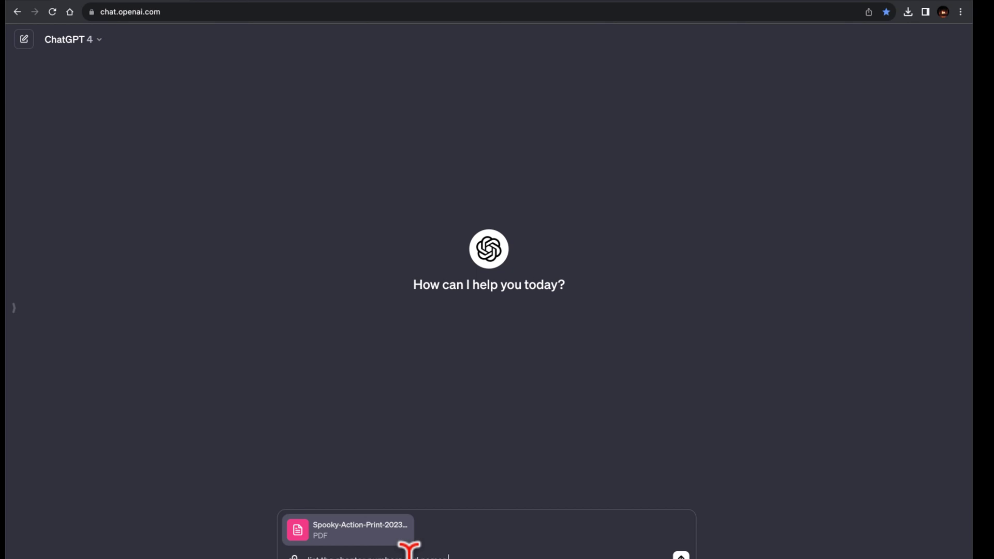
click(681, 555)
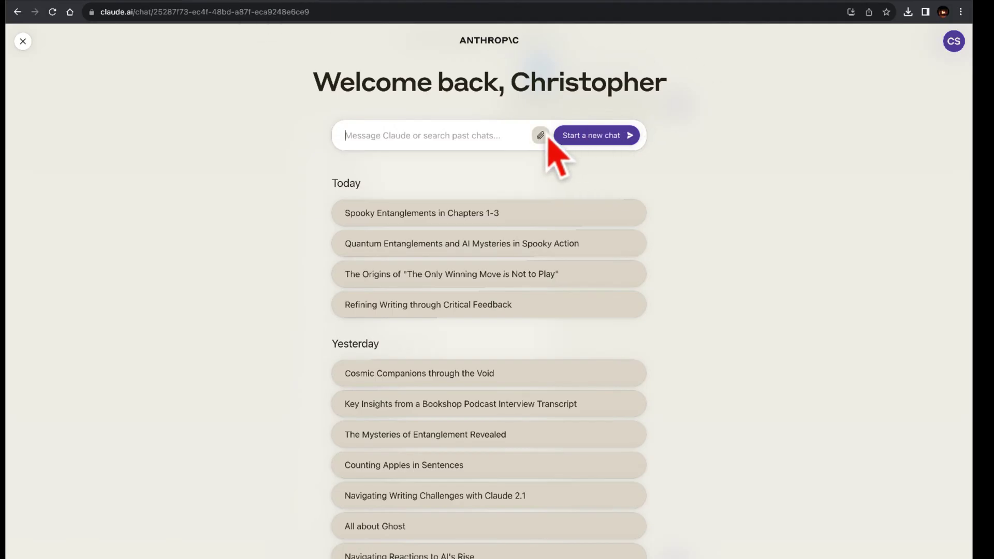
Step: Attach Spooky-Action-Print-2023-12-08.pdf in Claude with the prompt 'list the chapter numbers and names.'
click(541, 134)
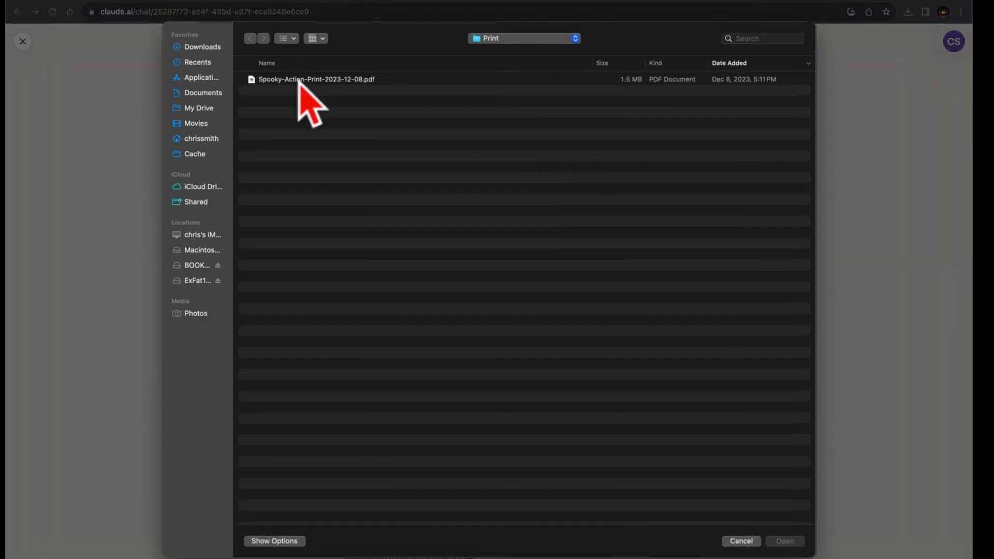
click(298, 80)
double_click(298, 81)
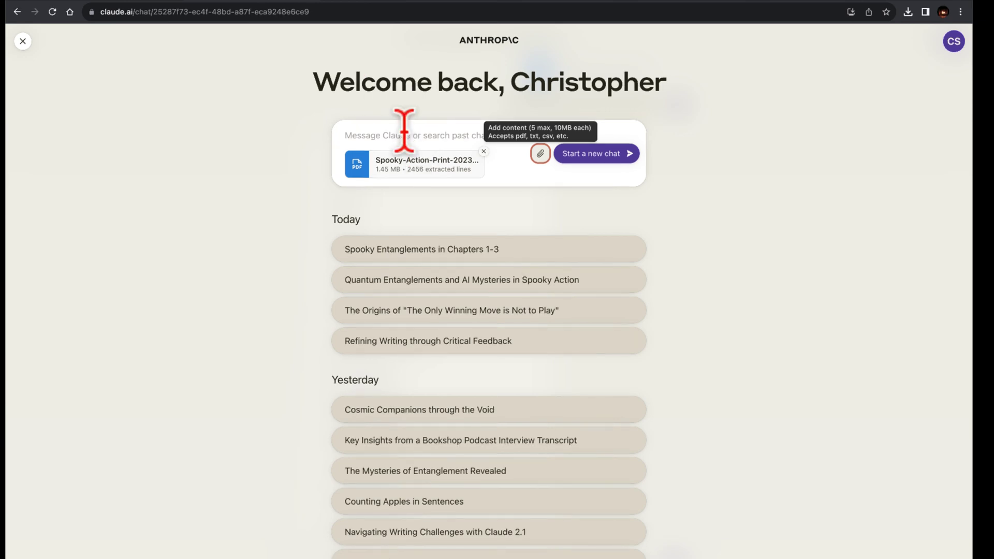
text(list the chapter numbers and names.)
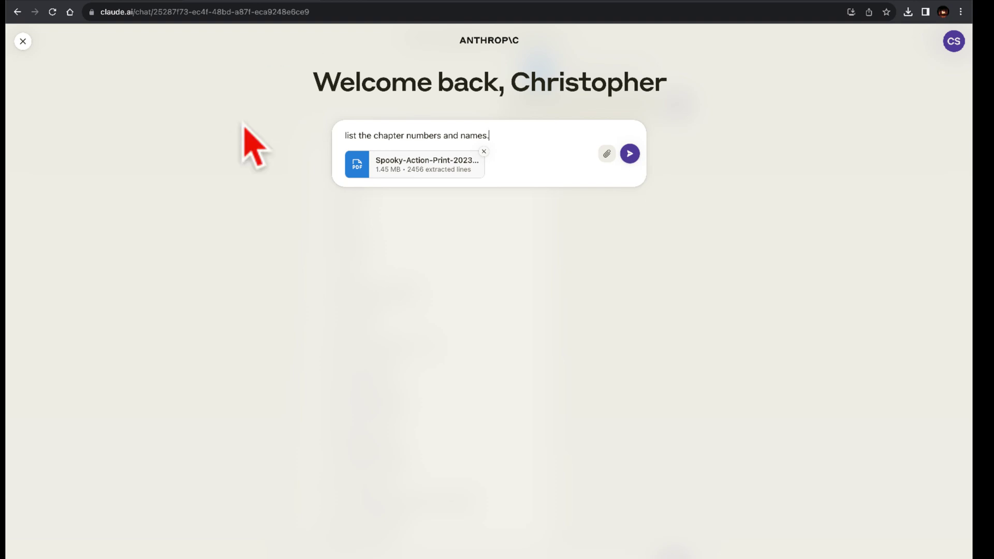
Step: Send the prompt to Claude and wait for its full 24-chapter reply
click(629, 153)
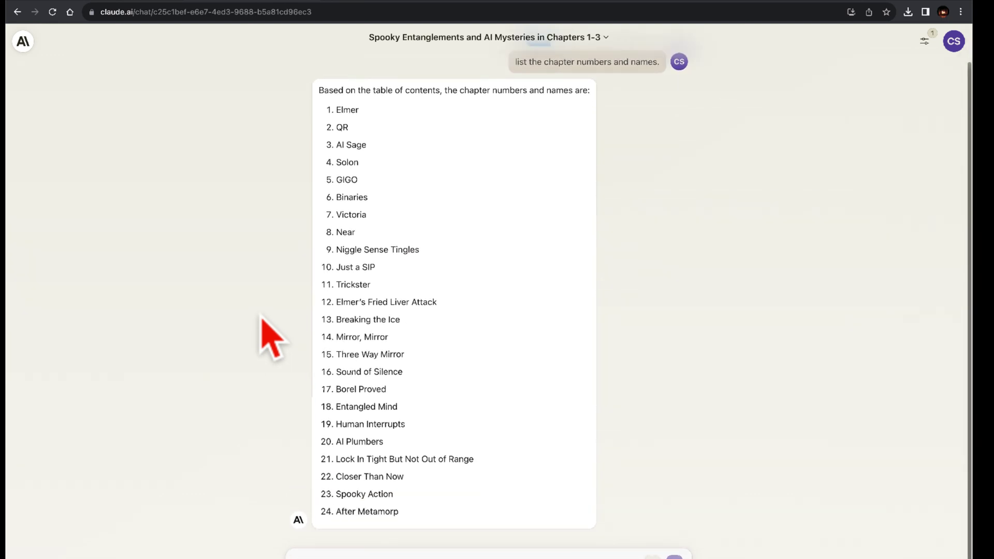
Step: Select the 'For Bard:' sentence about Spooky_Action.pdf on the drive in the Write-Box script
click(374, 4)
click(505, 4)
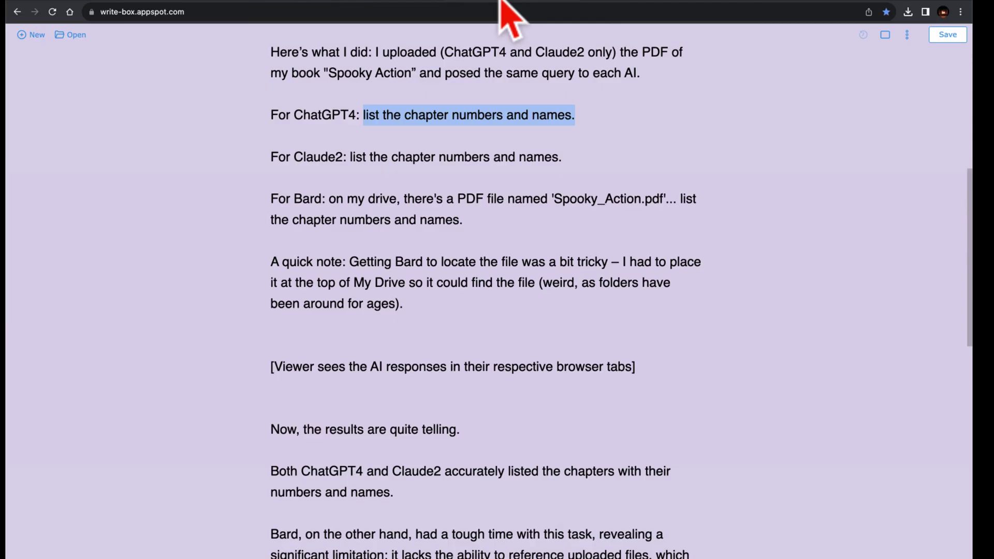
click(329, 199)
drag(330, 199, 472, 231)
key(ctrl+c)
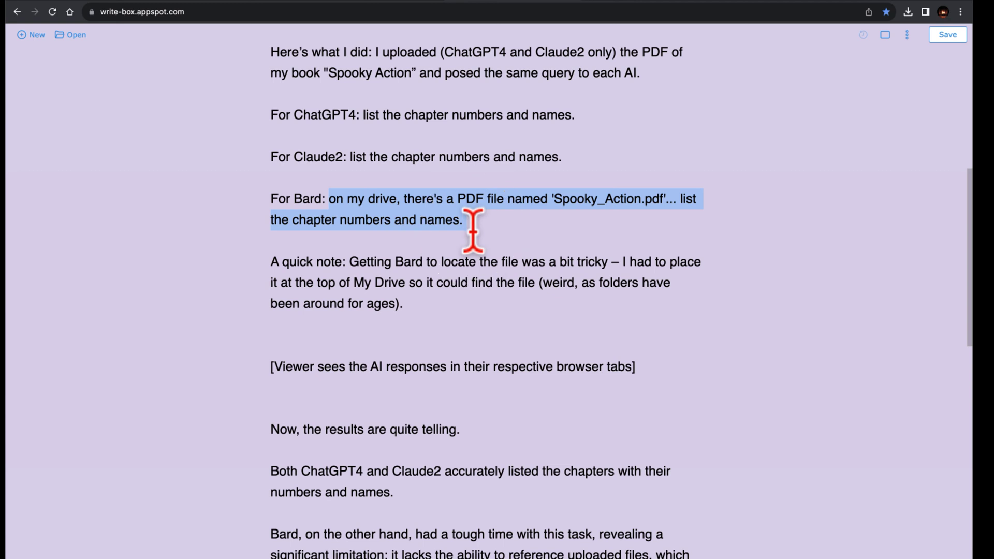
Step: Paste the Spooky_Action.pdf drive prompt into Bard, trim the extra blank line, and submit it
click(362, 2)
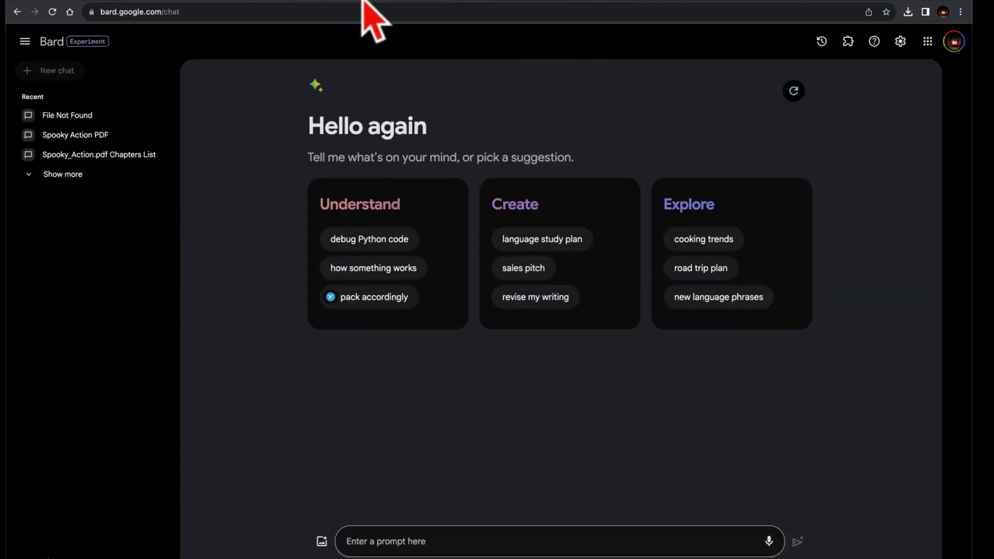
click(380, 540)
key(ctrl+v)
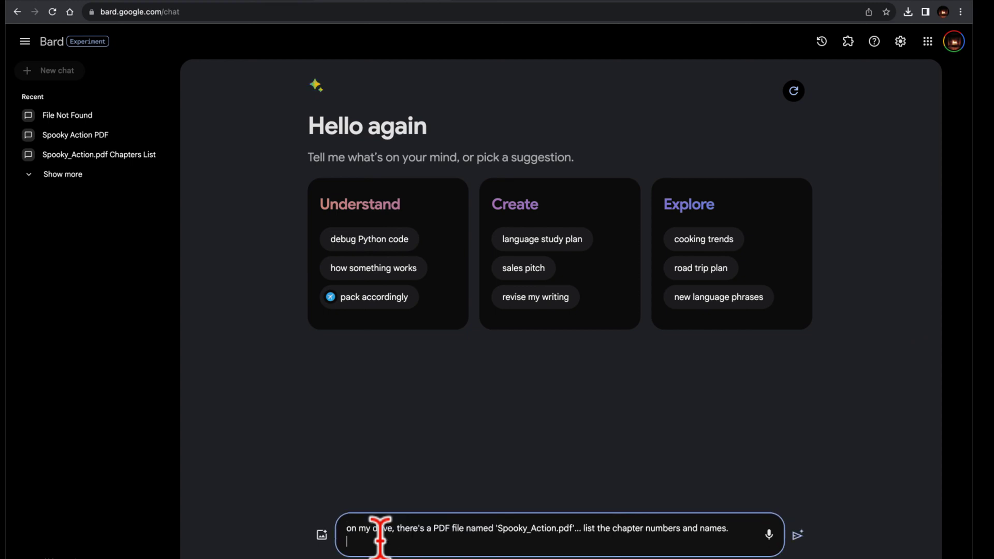
key(BackSpace)
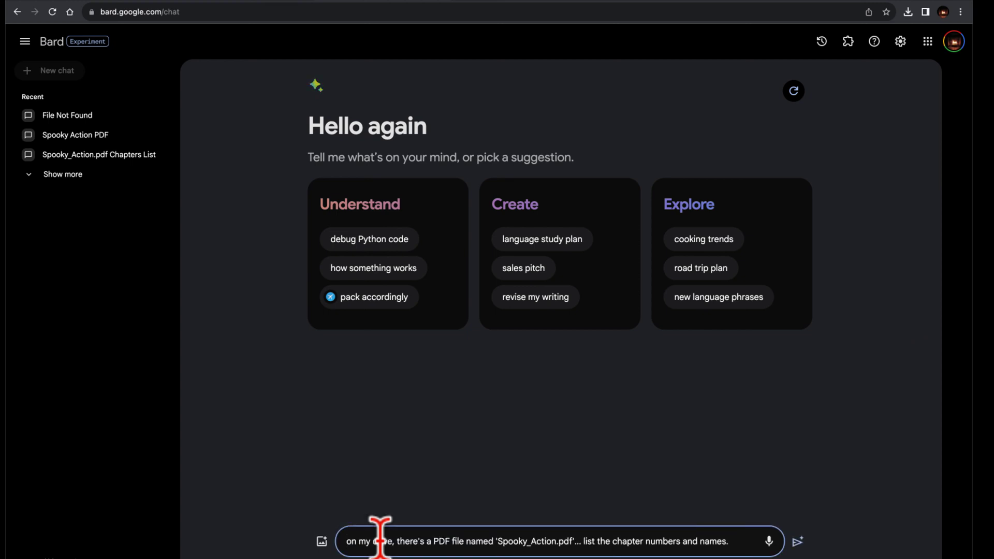
key(Return)
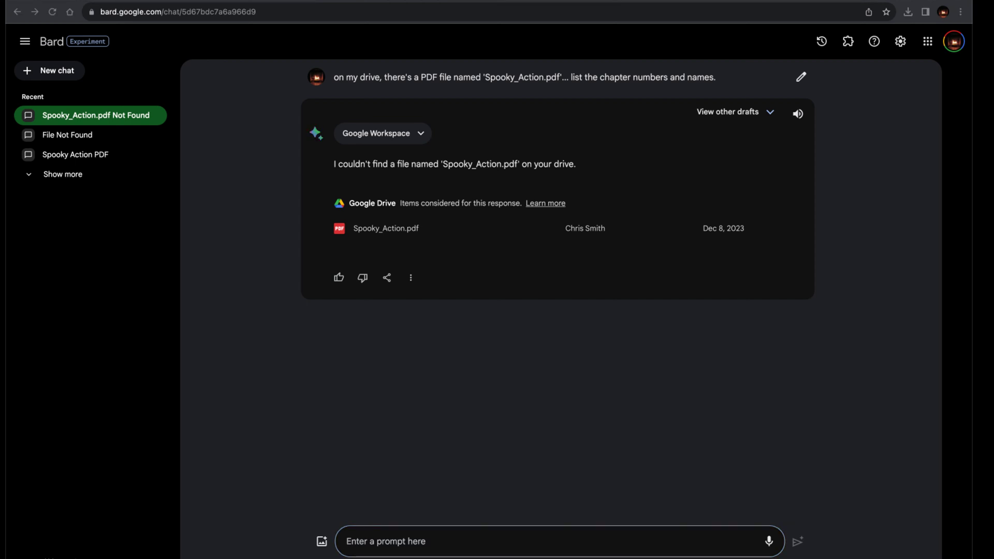
Step: Leave Bard's file-not-found reply and head back toward the ChatGPT conversation
click(910, 255)
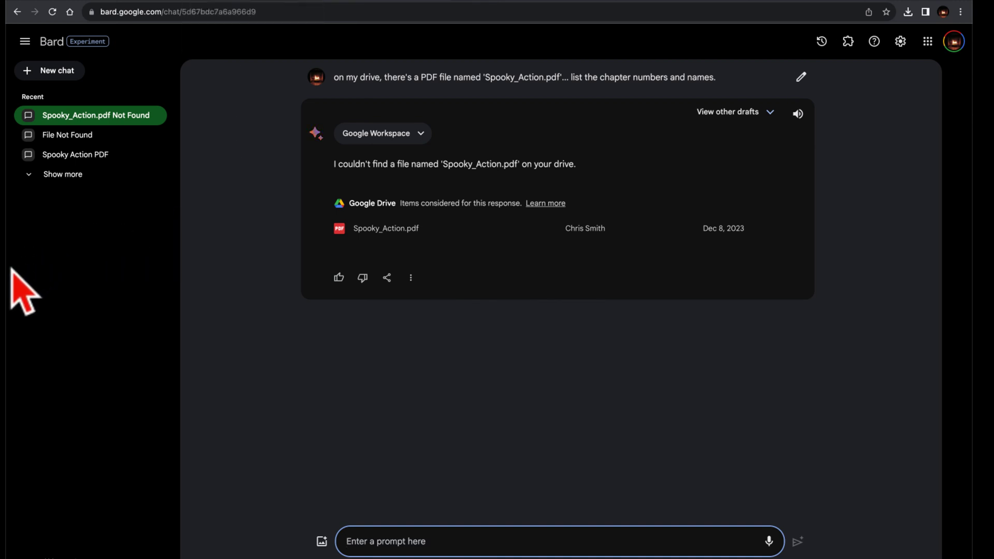
click(3, 334)
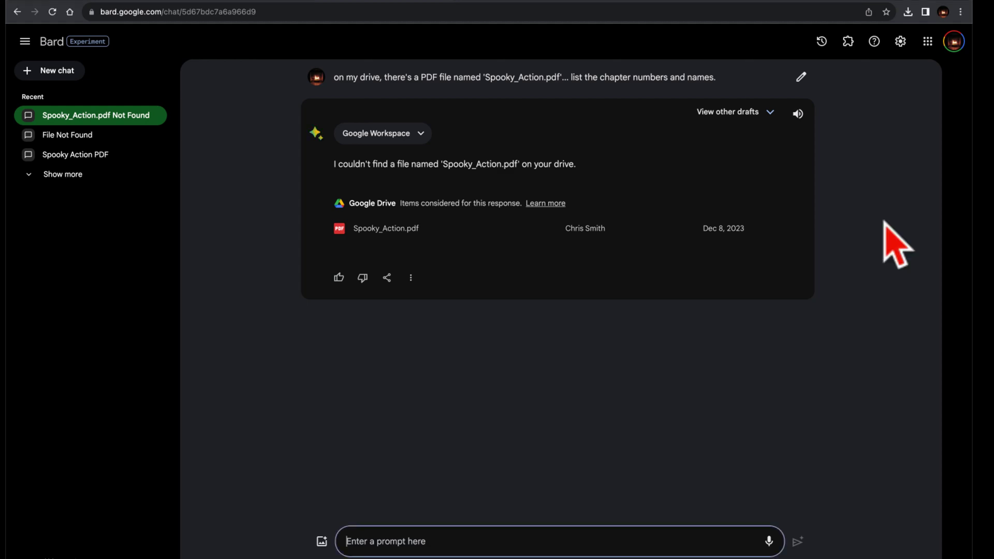
Step: Cycle through the ChatGPT and Claude 24-chapter lists, ending back on Bard's chat
key(ctrl+Tab)
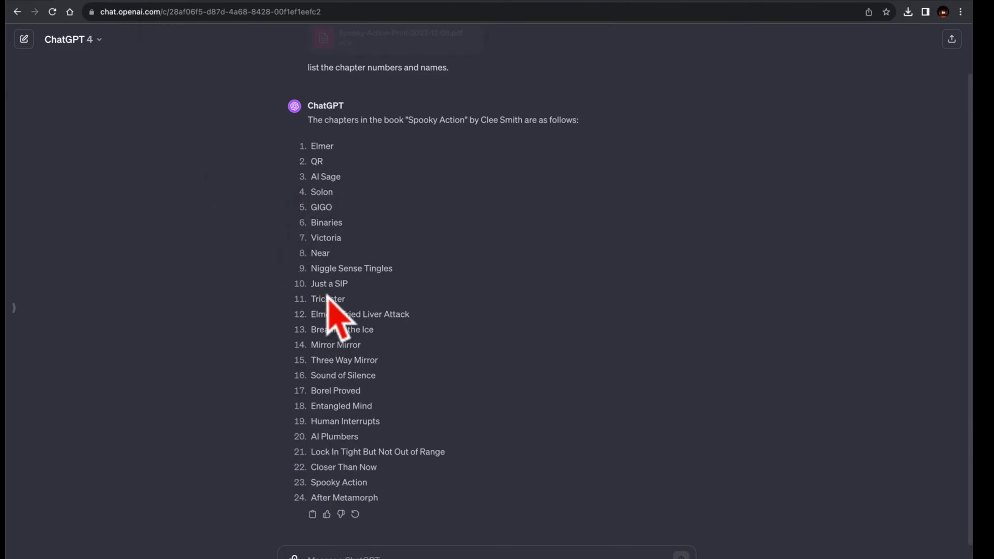
key(ctrl+Tab)
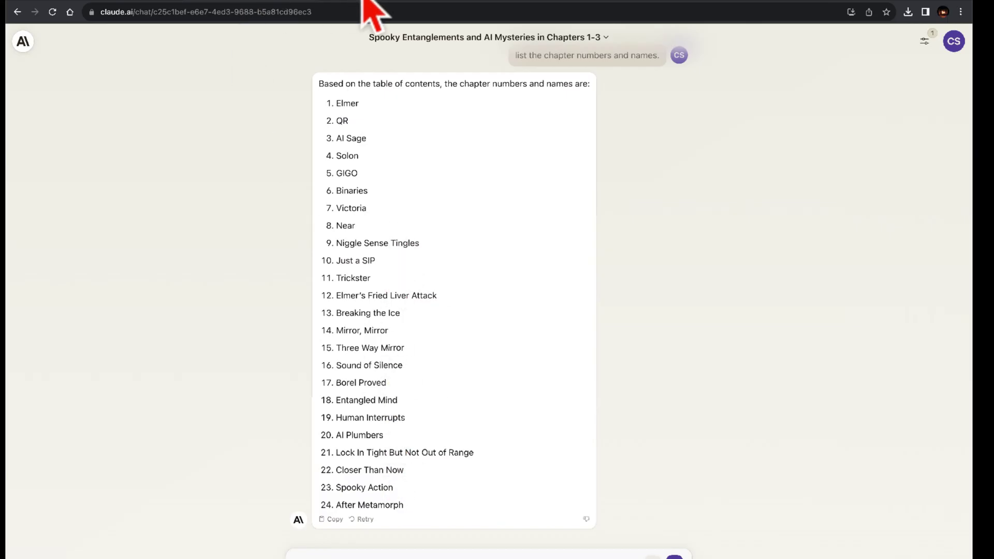
key(ctrl+Tab)
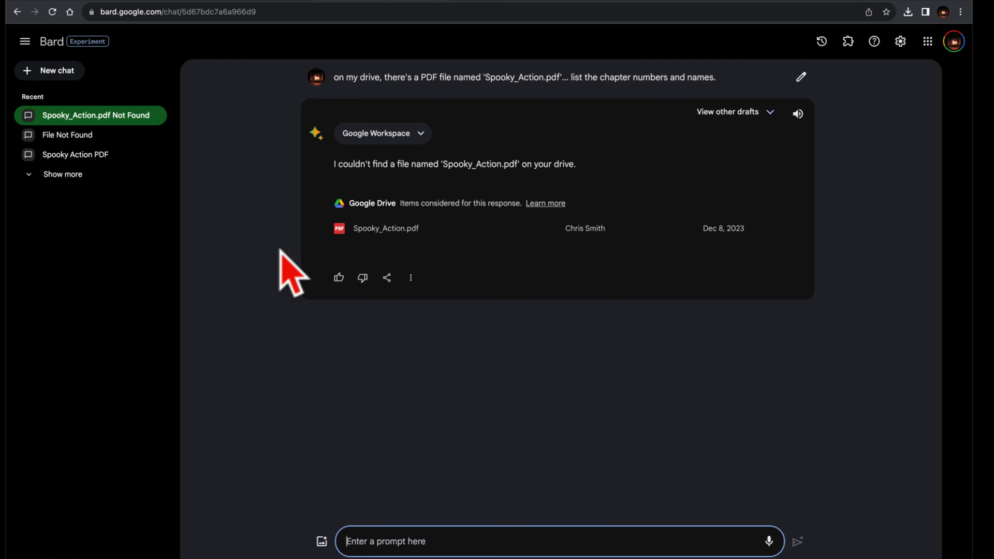
Step: Expand and collapse the Google Workspace search steps behind Bard's file-not-found reply
click(422, 133)
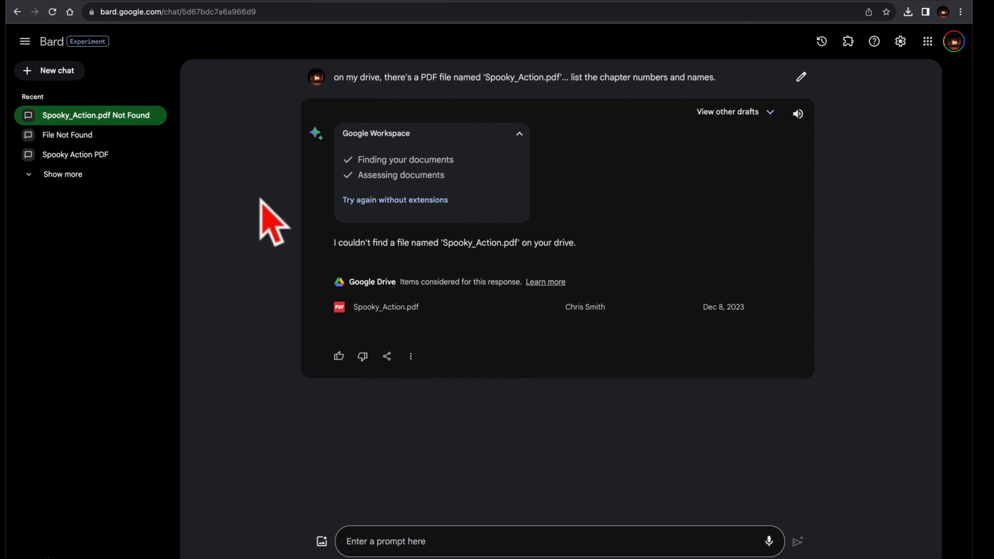
click(520, 134)
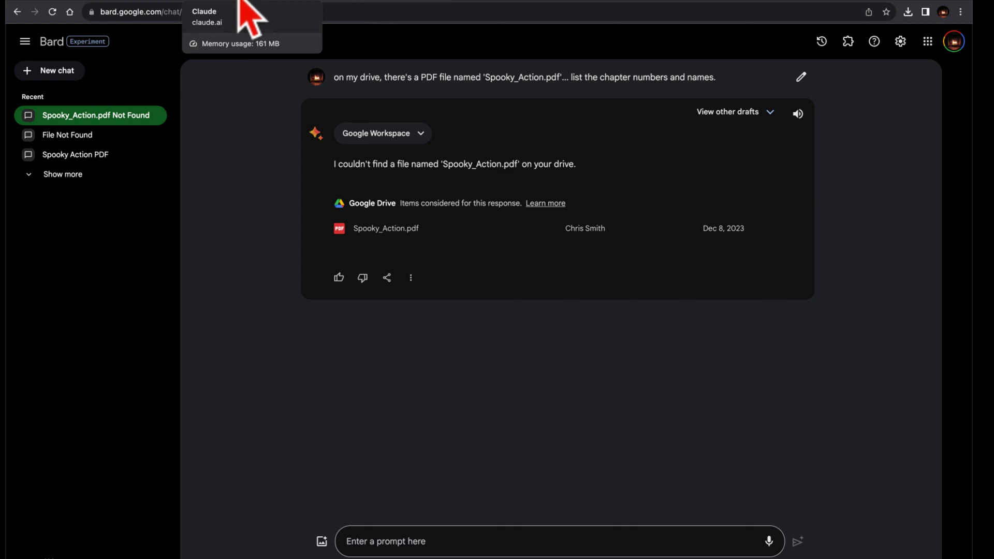
click(155, 3)
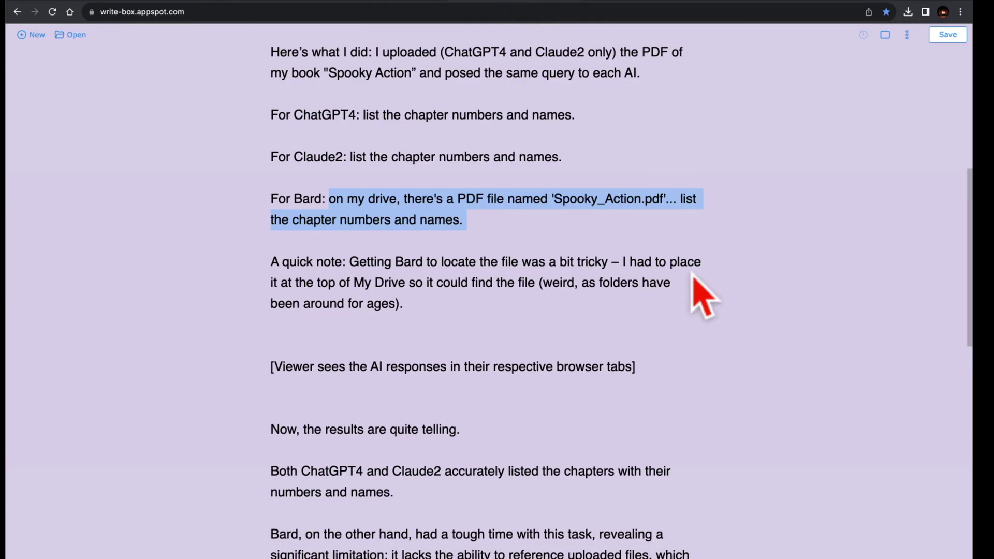
Step: Scroll the Write-Box script down to the 'On a side note' and 'What do you think?' paragraphs
scroll(529, 404, down, 7)
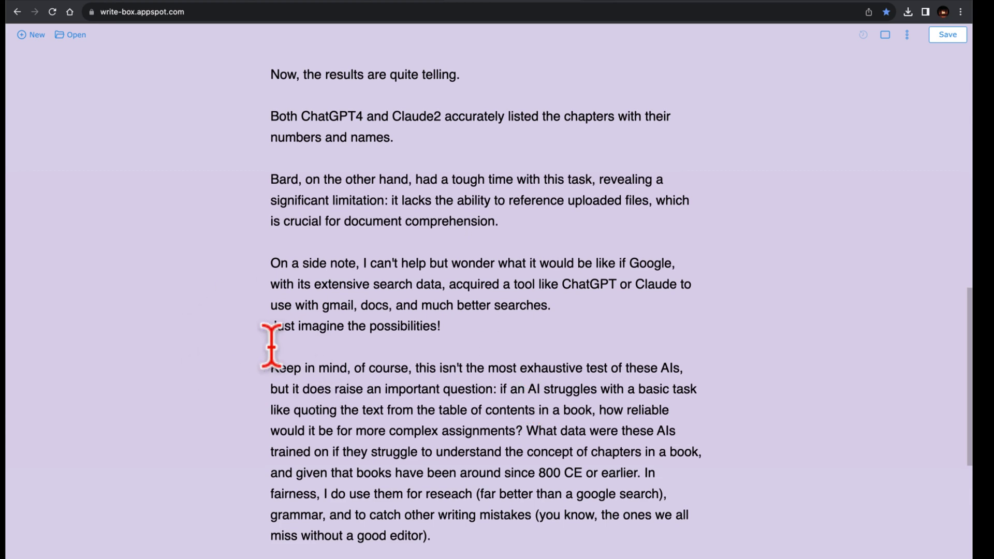
scroll(272, 345, down, 1)
scroll(272, 345, down, 3)
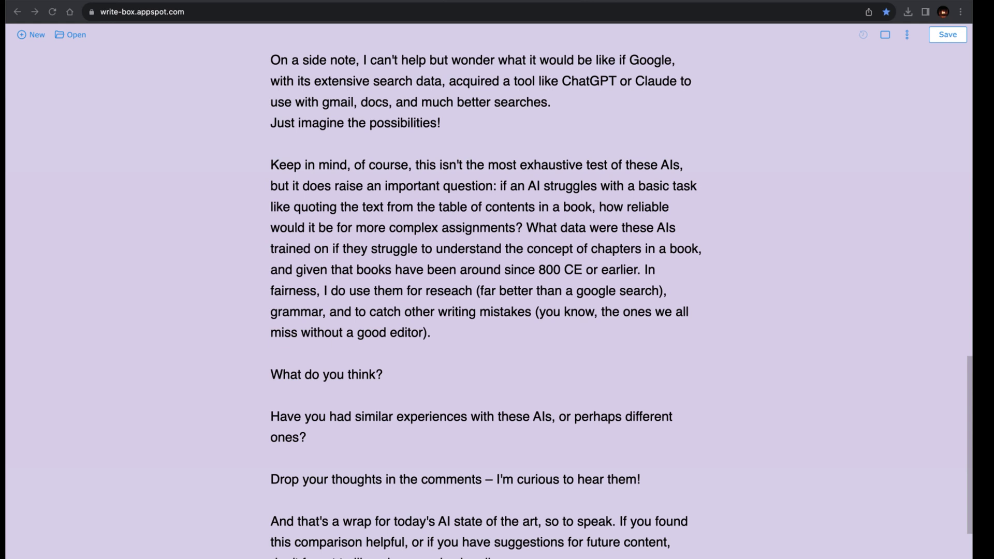
Step: Scroll to the script's closing 'Until next time!' and 'Peace!' lines
scroll(899, 333, down, 4)
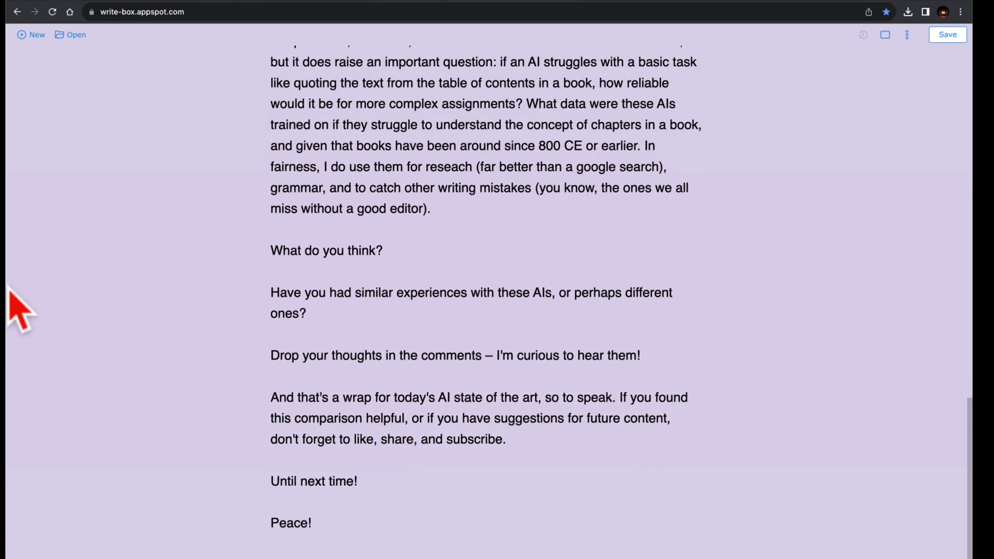